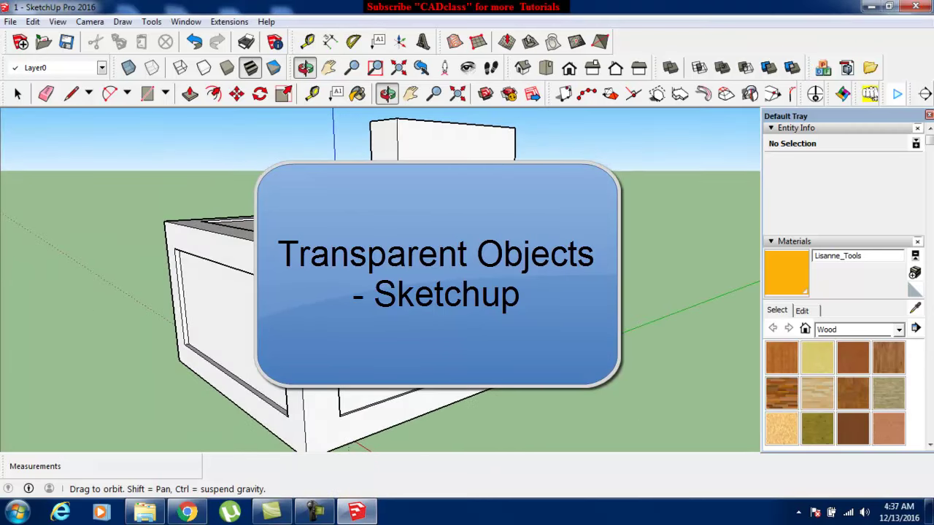
# Orbit the view to show the whole white box with its raised back block and side extension
pyautogui.moveTo(324, 344)
pyautogui.mouseDown()
pyautogui.moveTo(369, 362)
pyautogui.moveTo(367, 340)
pyautogui.moveTo(344, 343)
pyautogui.moveTo(391, 355)
pyautogui.moveTo(642, 311)
pyautogui.mouseUp()
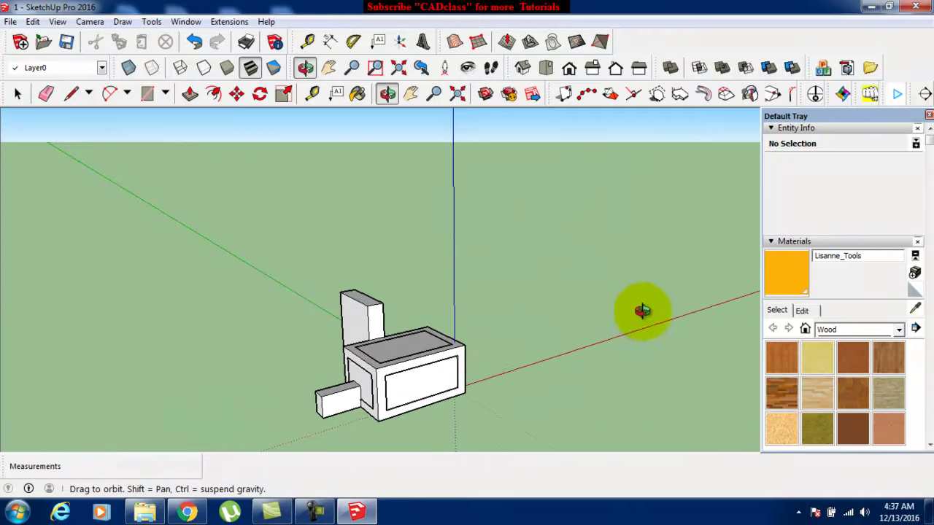
# Switch the Materials library from Wood to Colors and scroll to the orange and yellow swatches
pyautogui.scroll(3, 397, 406)
pyautogui.scroll(3, 334, 405)
pyautogui.moveTo(335, 404); pyautogui.dragTo(367, 403)
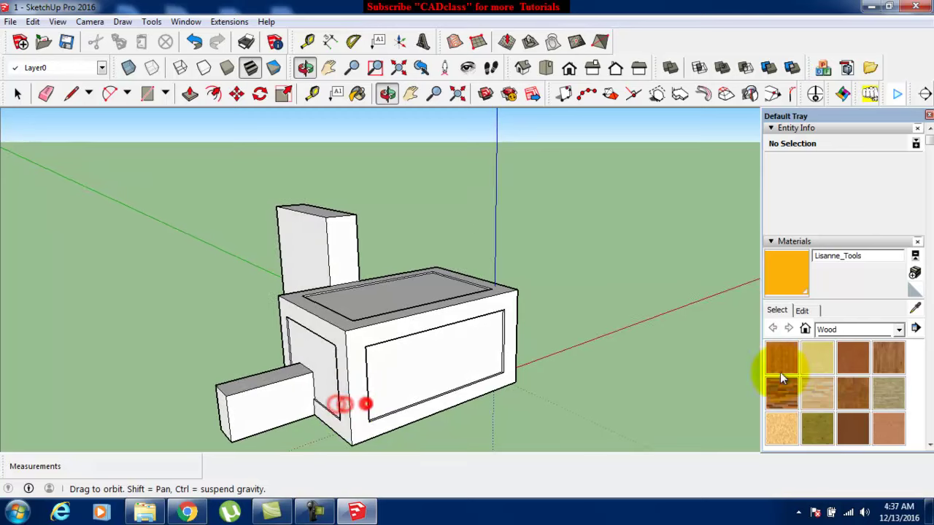
pyautogui.click(928, 195)
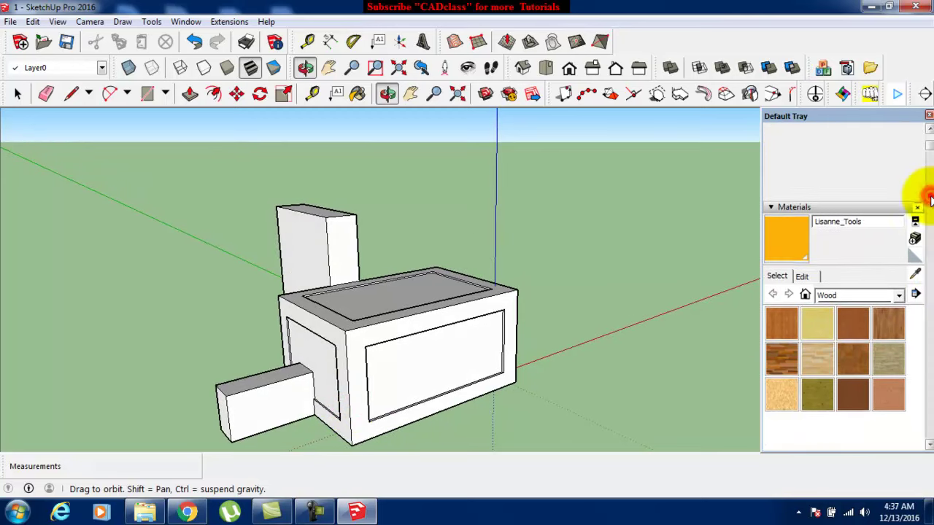
pyautogui.click(928, 439)
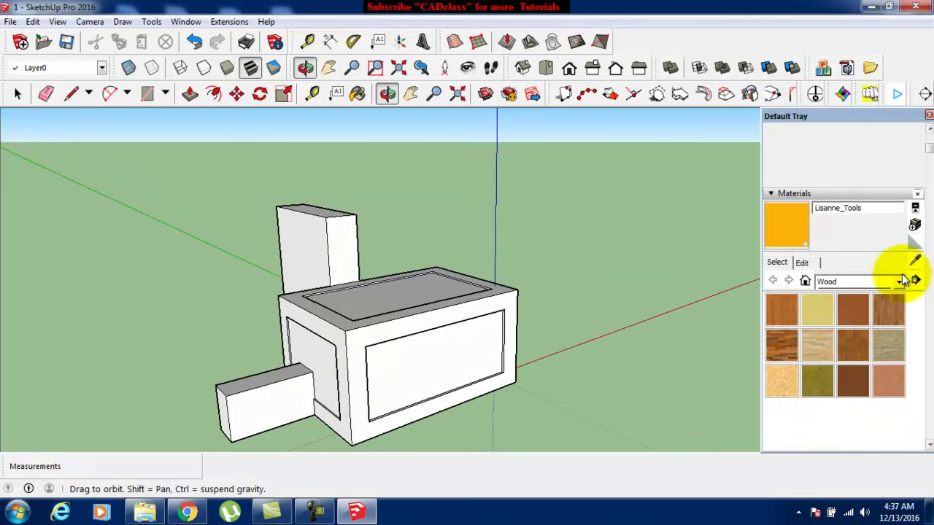
pyautogui.click(905, 280)
pyautogui.click(855, 330)
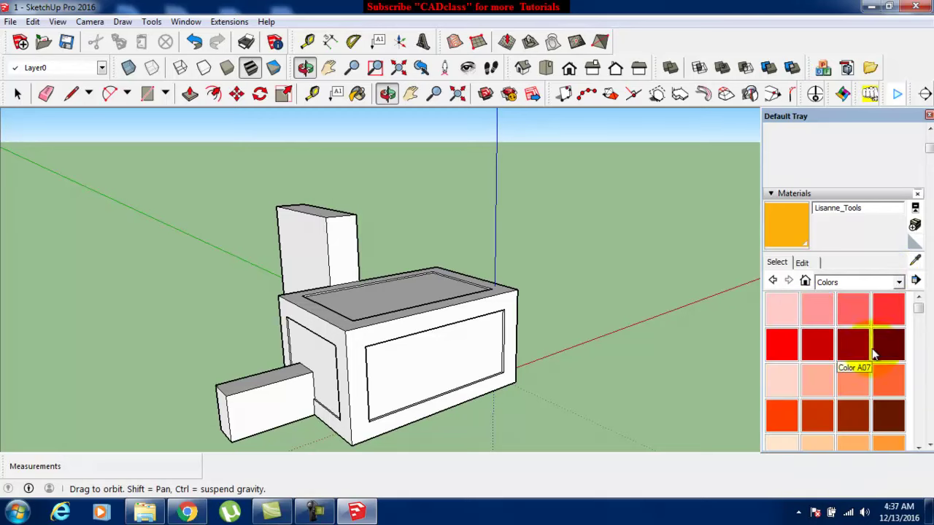
pyautogui.moveTo(921, 309)
pyautogui.mouseDown()
pyautogui.moveTo(932, 360)
pyautogui.moveTo(917, 321)
pyautogui.mouseUp()
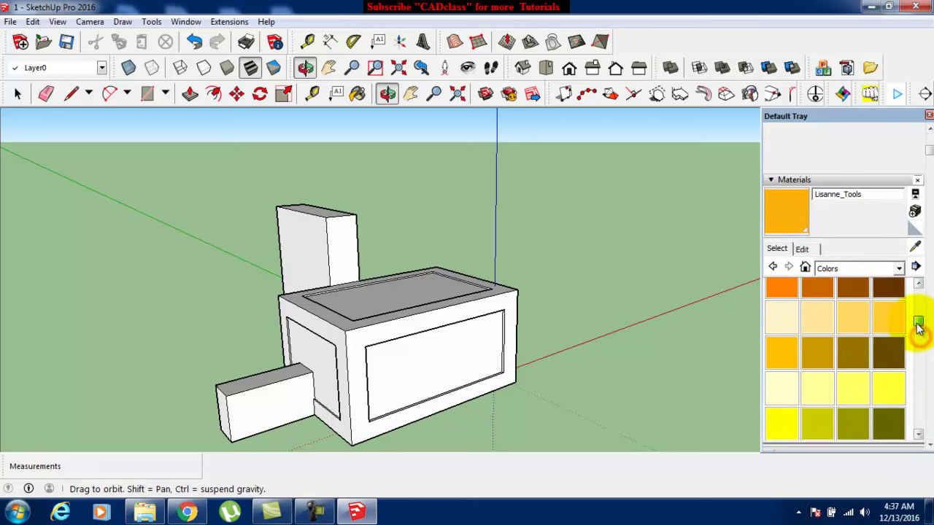
# Paint the box's front and left frame faces and top rim brown with Color C07
pyautogui.click(853, 340)
pyautogui.scroll(2, 346, 377)
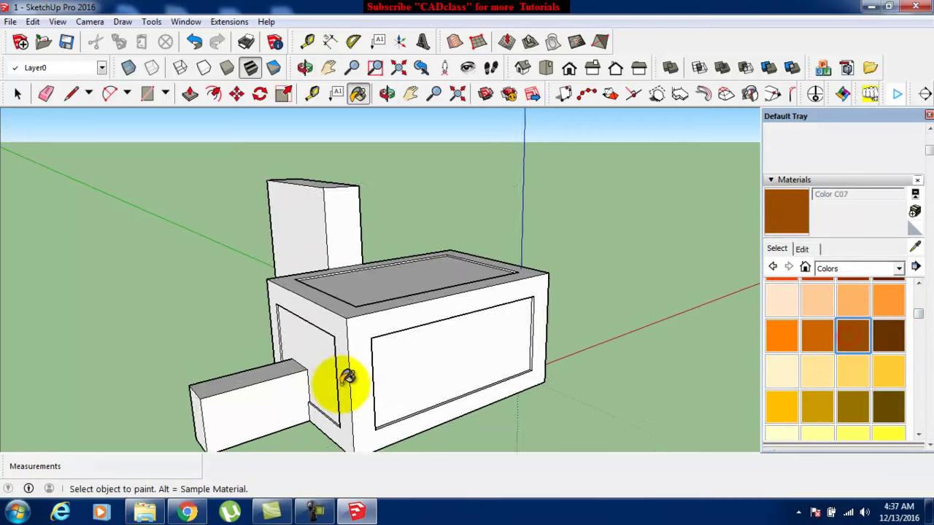
pyautogui.scroll(2, 357, 348)
pyautogui.click(364, 303)
pyautogui.scroll(-1, 340, 292)
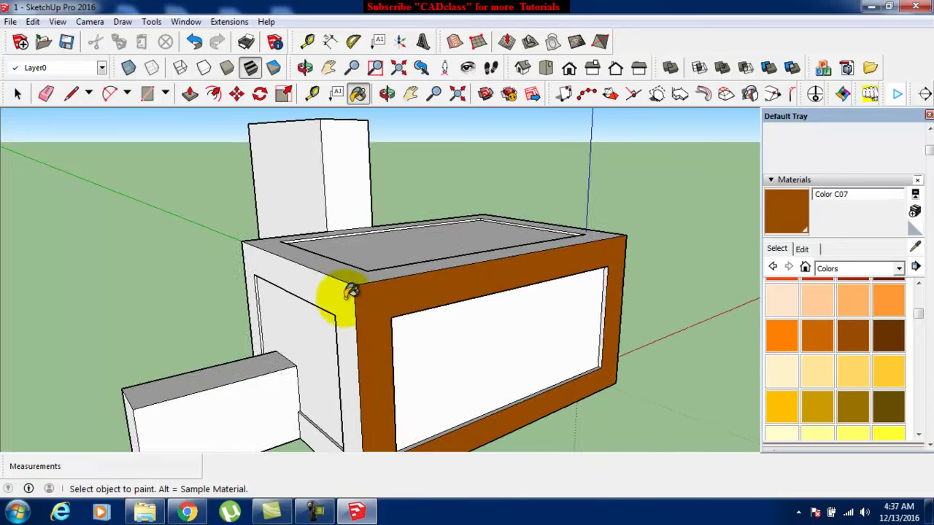
pyautogui.scroll(2, 343, 292)
pyautogui.scroll(1, 351, 292)
pyautogui.scroll(1, 350, 292)
pyautogui.click(351, 292)
pyautogui.scroll(-2, 365, 310)
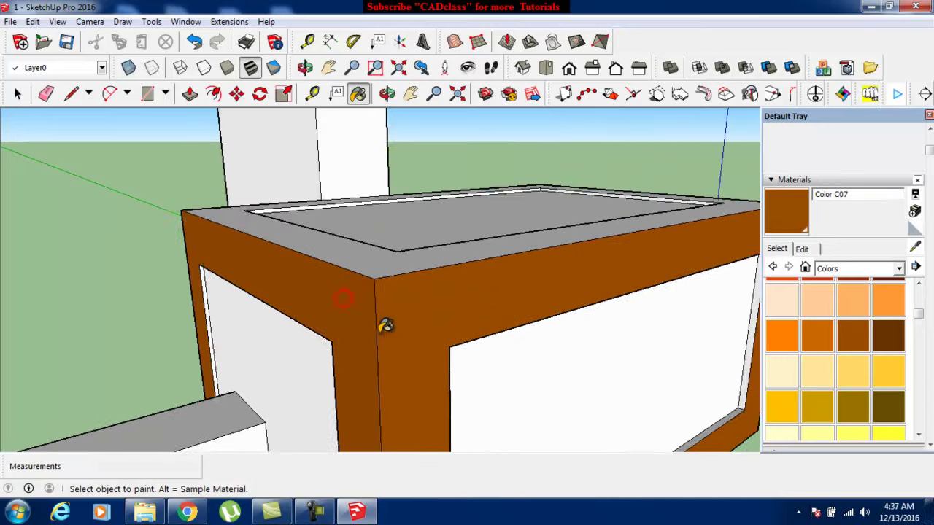
pyautogui.scroll(-1, 381, 295)
pyautogui.click(387, 281)
pyautogui.scroll(-3, 386, 281)
pyautogui.scroll(-1, 396, 281)
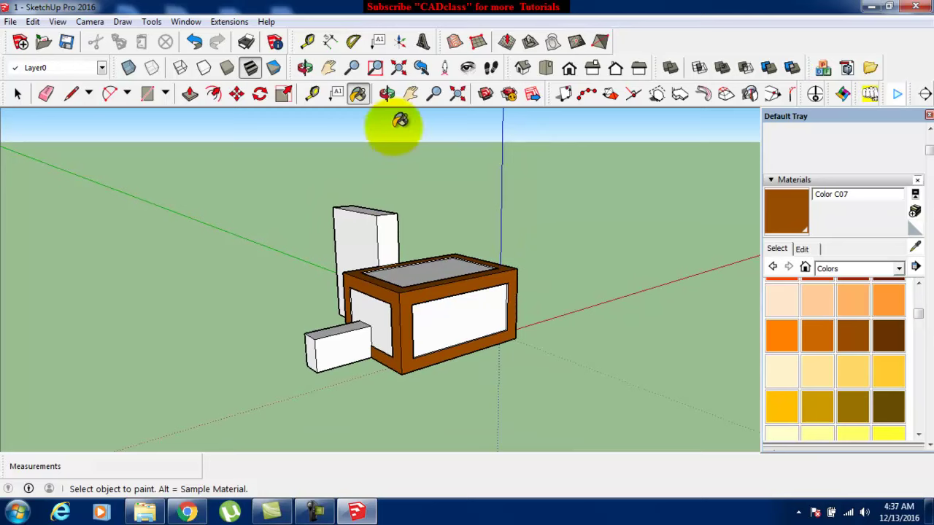
# Orbit to the front and paint the right-side frame brown with Color C07
pyautogui.click(386, 94)
pyautogui.scroll(-1, 485, 296)
pyautogui.moveTo(485, 295)
pyautogui.mouseDown()
pyautogui.moveTo(358, 431)
pyautogui.moveTo(336, 361)
pyautogui.moveTo(492, 262)
pyautogui.moveTo(572, 363)
pyautogui.moveTo(459, 329)
pyautogui.mouseUp()
pyautogui.scroll(2, 428, 256)
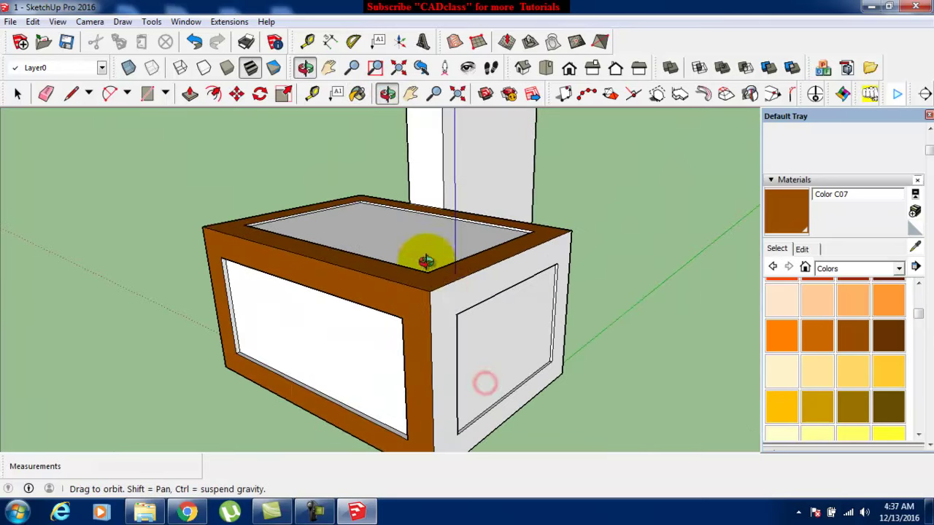
pyautogui.scroll(1, 448, 302)
pyautogui.scroll(2, 457, 306)
pyautogui.scroll(-1, 458, 306)
pyautogui.click(781, 200)
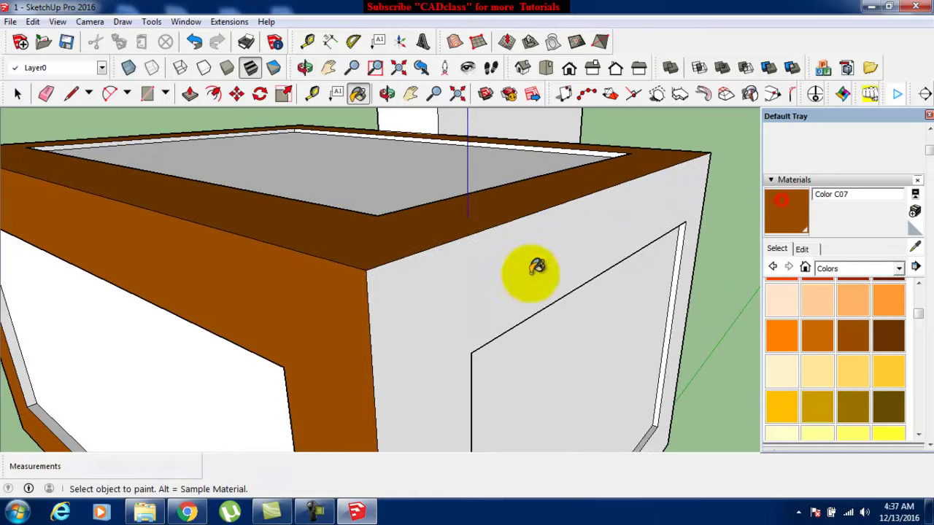
pyautogui.click(536, 266)
pyautogui.scroll(-1, 442, 271)
pyautogui.scroll(-1, 442, 270)
# Orbit around the box to inspect the brown frame beside the tall panel
pyautogui.click(386, 94)
pyautogui.scroll(-3, 437, 202)
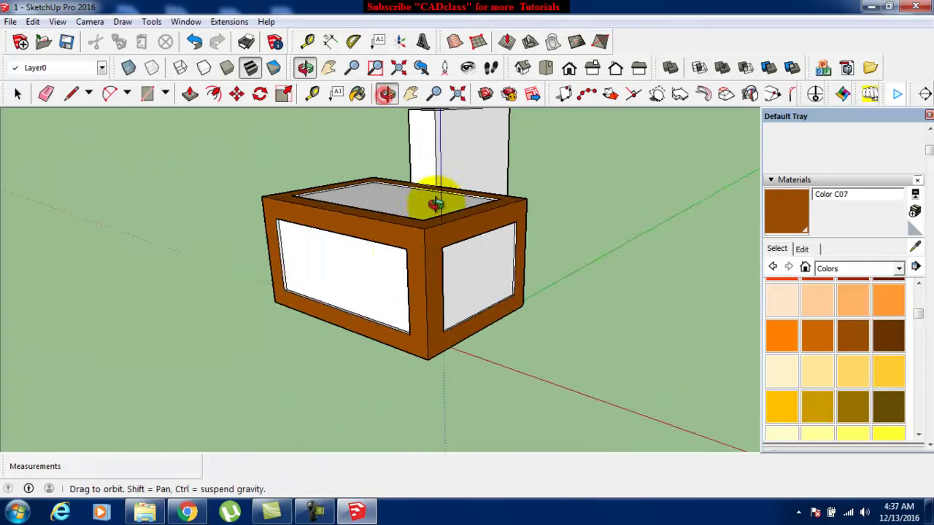
pyautogui.scroll(-2, 401, 264)
pyautogui.moveTo(373, 264)
pyautogui.mouseDown()
pyautogui.moveTo(298, 338)
pyautogui.moveTo(552, 319)
pyautogui.mouseUp()
pyautogui.moveTo(375, 350)
pyautogui.mouseDown()
pyautogui.moveTo(559, 367)
pyautogui.moveTo(333, 375)
pyautogui.moveTo(403, 379)
pyautogui.moveTo(431, 417)
pyautogui.moveTo(566, 396)
pyautogui.moveTo(519, 371)
pyautogui.mouseUp()
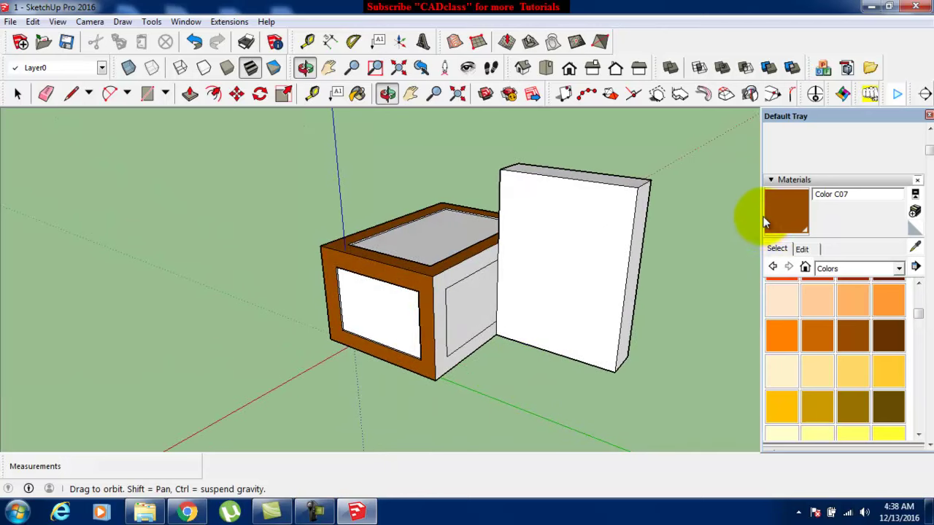
pyautogui.scroll(2, 433, 275)
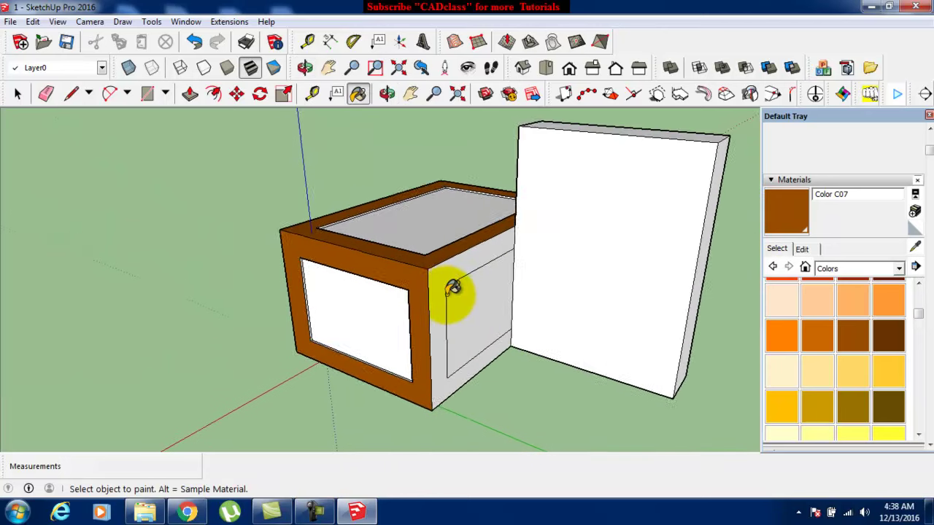
pyautogui.scroll(2, 438, 285)
pyautogui.scroll(-1, 442, 264)
pyautogui.scroll(-2, 441, 262)
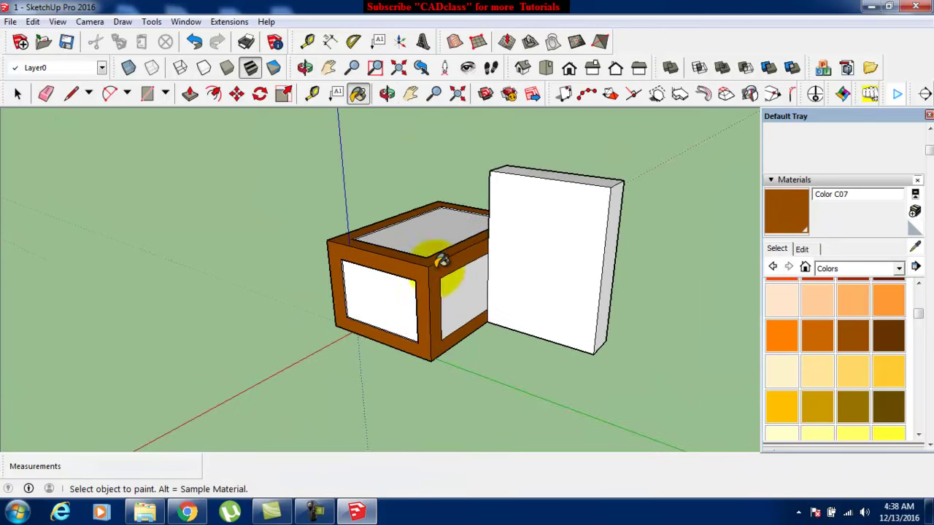
pyautogui.click(386, 99)
pyautogui.moveTo(316, 181)
pyautogui.mouseDown()
pyautogui.moveTo(324, 234)
pyautogui.moveTo(549, 250)
pyautogui.mouseUp()
pyautogui.moveTo(460, 245)
pyautogui.mouseDown()
pyautogui.moveTo(538, 246)
pyautogui.moveTo(396, 250)
pyautogui.moveTo(568, 277)
pyautogui.moveTo(444, 281)
pyautogui.moveTo(462, 298)
pyautogui.moveTo(413, 272)
pyautogui.moveTo(589, 302)
pyautogui.mouseUp()
pyautogui.scroll(2, 444, 282)
pyautogui.scroll(1, 463, 298)
pyautogui.press('b')
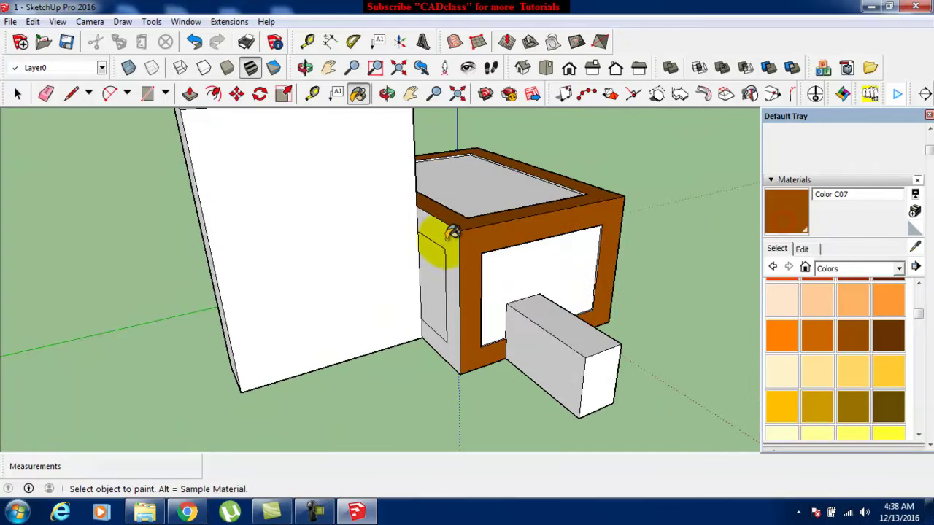
pyautogui.click(391, 102)
pyautogui.scroll(-3, 396, 194)
pyautogui.moveTo(396, 194)
pyautogui.mouseDown()
pyautogui.moveTo(477, 286)
pyautogui.moveTo(542, 296)
pyautogui.moveTo(580, 177)
pyautogui.moveTo(527, 282)
pyautogui.mouseUp()
pyautogui.scroll(3, 542, 297)
pyautogui.moveTo(438, 298); pyautogui.dragTo(556, 292)
pyautogui.moveTo(413, 316); pyautogui.dragTo(431, 271)
pyautogui.scroll(-3, 475, 301)
pyautogui.moveTo(476, 301); pyautogui.dragTo(313, 282)
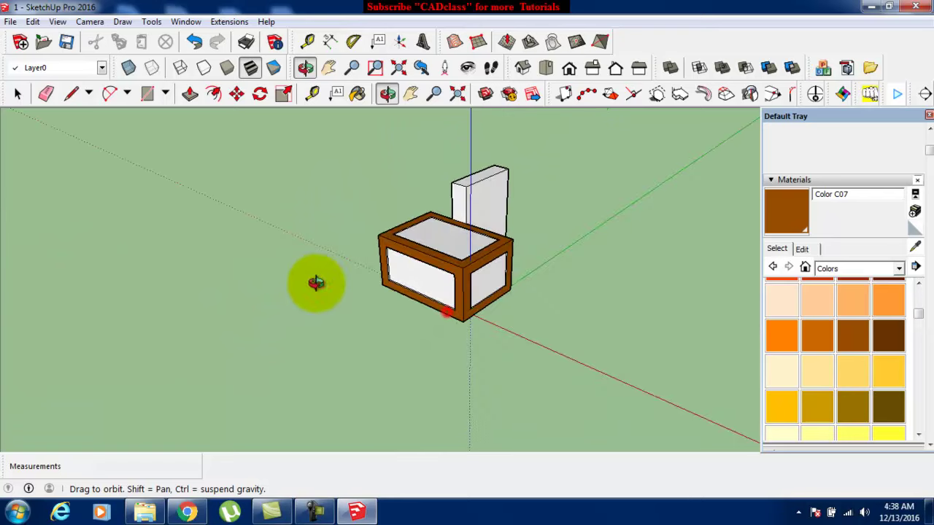
pyautogui.scroll(3, 455, 244)
pyautogui.scroll(3, 494, 319)
pyautogui.moveTo(491, 318)
pyautogui.mouseDown()
pyautogui.moveTo(283, 274)
pyautogui.moveTo(416, 344)
pyautogui.mouseUp()
pyautogui.scroll(-3, 377, 257)
pyautogui.scroll(-2, 474, 311)
pyautogui.moveTo(474, 311)
pyautogui.mouseDown()
pyautogui.moveTo(437, 246)
pyautogui.moveTo(246, 317)
pyautogui.moveTo(717, 257)
pyautogui.mouseUp()
pyautogui.scroll(3, 438, 247)
# Paint the tall block's front and left faces orange with Color C06
pyautogui.click(809, 336)
pyautogui.click(472, 235)
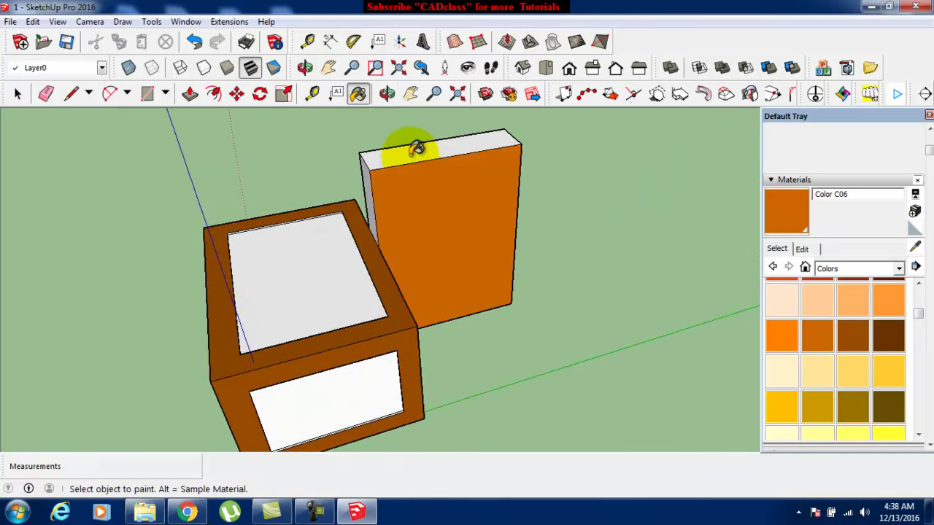
pyautogui.scroll(3, 361, 155)
pyautogui.scroll(-2, 379, 177)
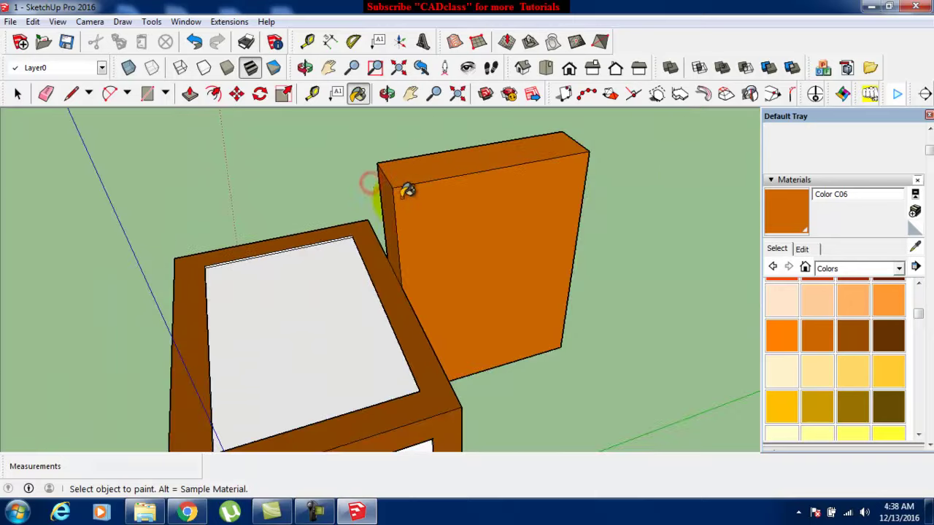
pyautogui.click(387, 94)
pyautogui.scroll(-3, 438, 291)
pyautogui.moveTo(335, 314)
pyautogui.mouseDown()
pyautogui.moveTo(516, 346)
pyautogui.moveTo(618, 340)
pyautogui.moveTo(617, 355)
pyautogui.moveTo(396, 334)
pyautogui.moveTo(465, 348)
pyautogui.moveTo(615, 328)
pyautogui.mouseUp()
pyautogui.click(806, 221)
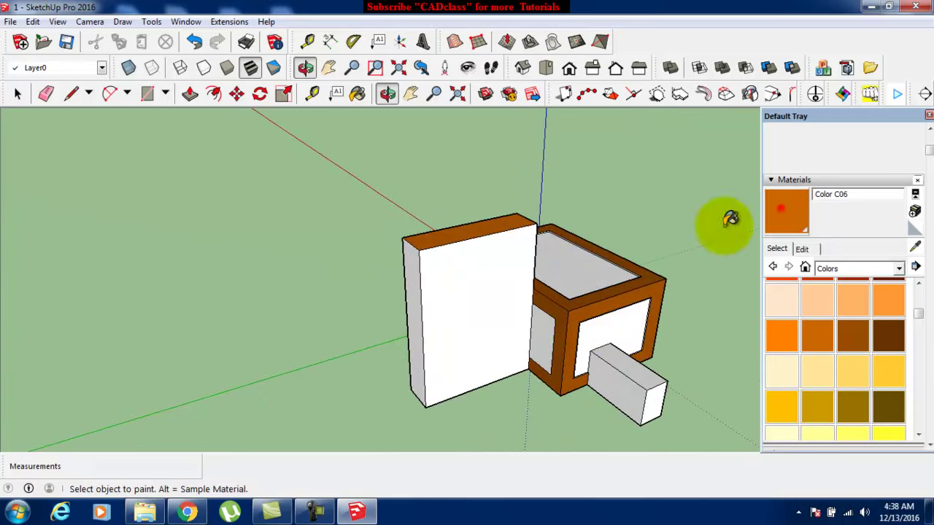
pyautogui.scroll(4, 438, 270)
pyautogui.click(437, 275)
pyautogui.click(354, 272)
pyautogui.scroll(-3, 353, 271)
# Orbit below and around the model to reach the small block's hidden faces
pyautogui.click(387, 93)
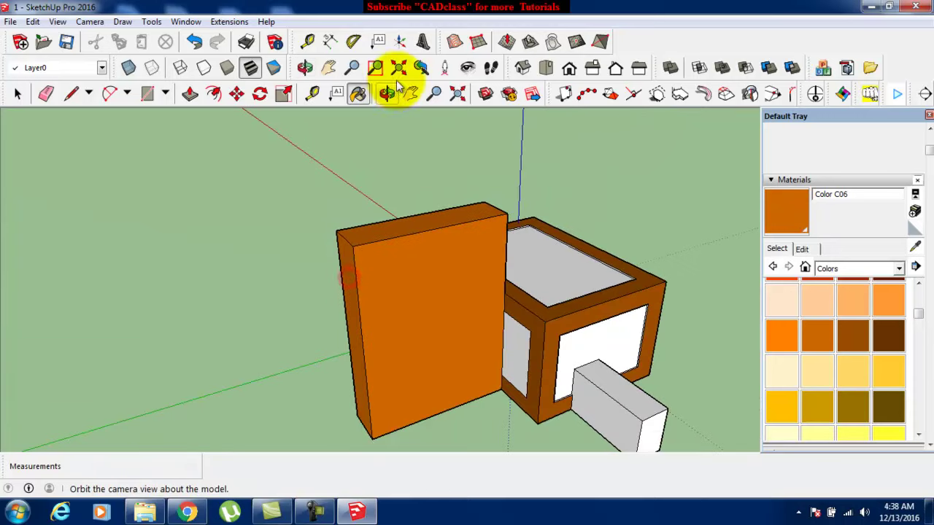
pyautogui.click(387, 92)
pyautogui.scroll(-3, 396, 365)
pyautogui.moveTo(384, 373)
pyautogui.mouseDown()
pyautogui.moveTo(475, 328)
pyautogui.moveTo(506, 240)
pyautogui.mouseUp()
pyautogui.click(782, 215)
pyautogui.scroll(2, 487, 316)
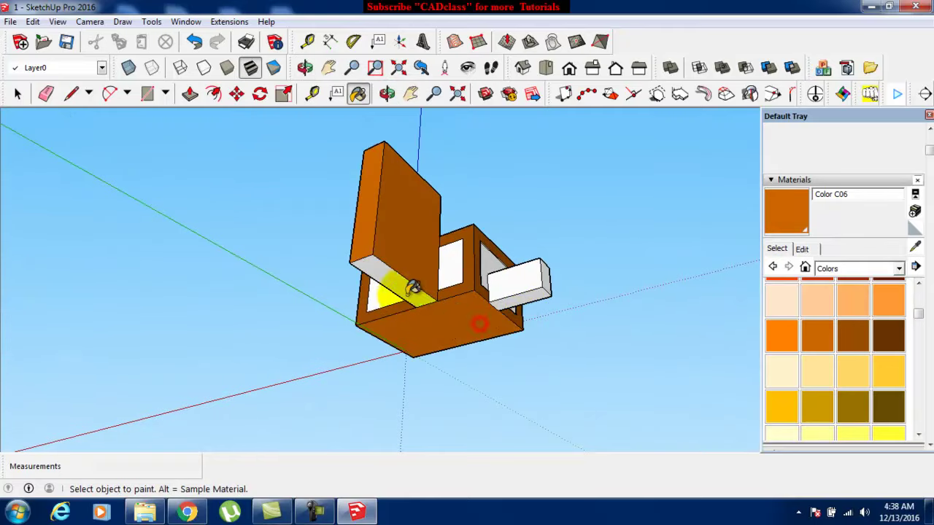
pyautogui.scroll(-2, 412, 283)
pyautogui.scroll(3, 505, 286)
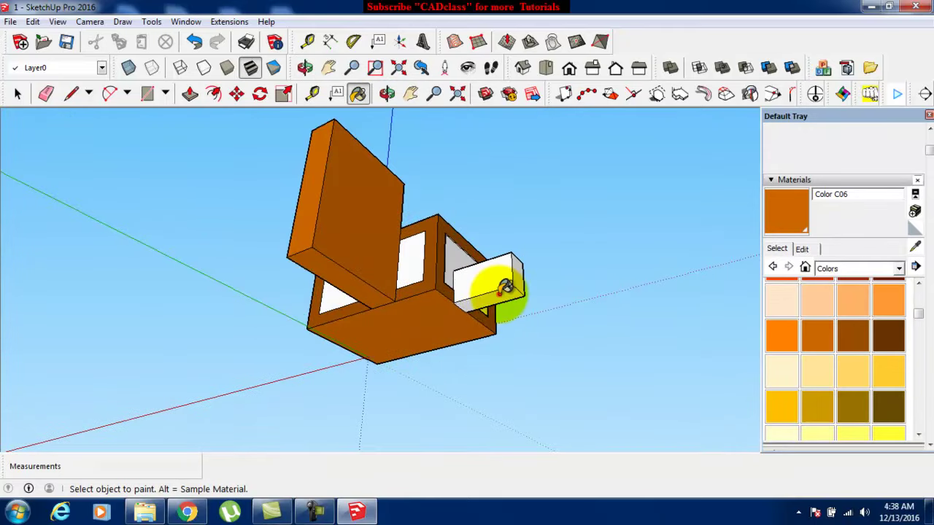
pyautogui.click(387, 94)
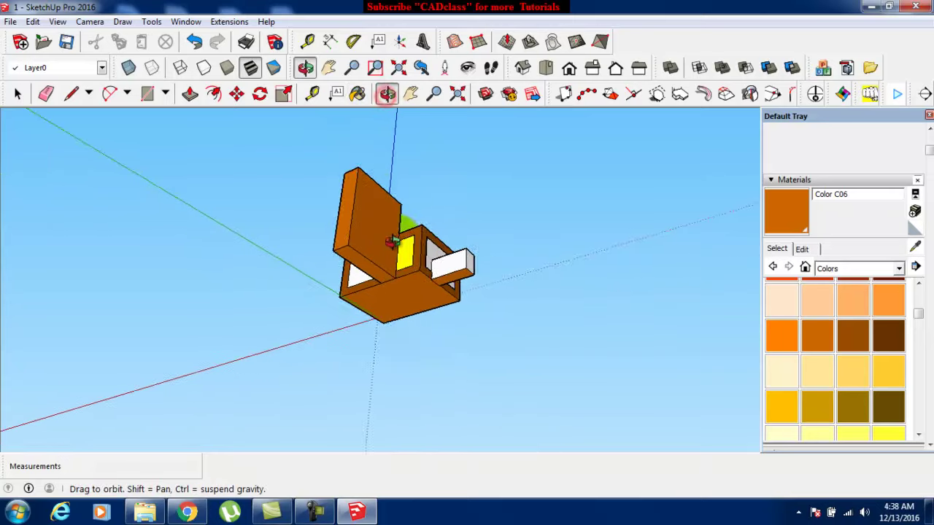
pyautogui.moveTo(377, 327); pyautogui.dragTo(386, 377)
pyautogui.scroll(5, 436, 274)
pyautogui.scroll(-3, 435, 274)
pyautogui.moveTo(259, 369)
pyautogui.mouseDown()
pyautogui.moveTo(317, 327)
pyautogui.moveTo(350, 378)
pyautogui.moveTo(457, 341)
pyautogui.moveTo(438, 309)
pyautogui.moveTo(412, 375)
pyautogui.mouseUp()
pyautogui.scroll(3, 496, 344)
# Paint the small block's side, top and long side orange with Color C06
pyautogui.click(801, 225)
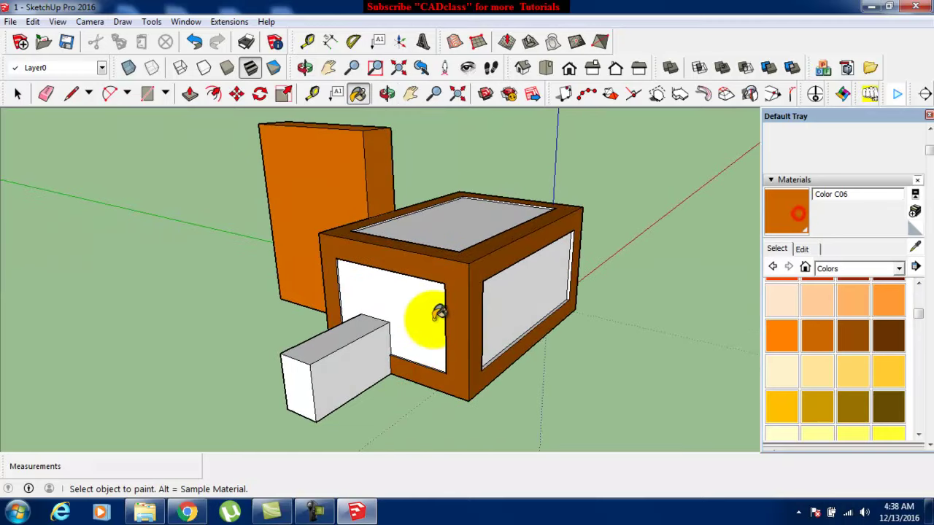
pyautogui.scroll(2, 427, 391)
pyautogui.click(353, 361)
pyautogui.click(318, 324)
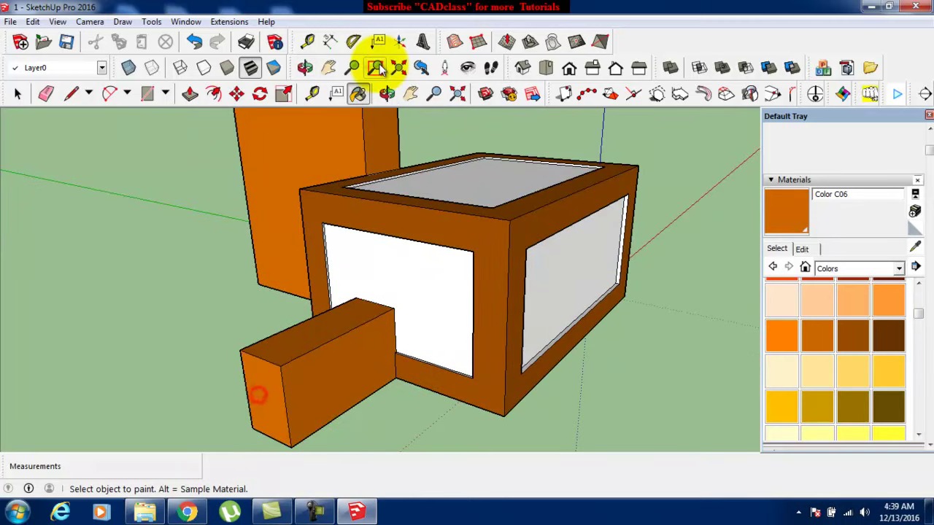
# Orbit around and paint the small block's front face orange
pyautogui.click(386, 93)
pyautogui.moveTo(427, 224)
pyautogui.mouseDown()
pyautogui.moveTo(603, 278)
pyautogui.moveTo(661, 266)
pyautogui.mouseUp()
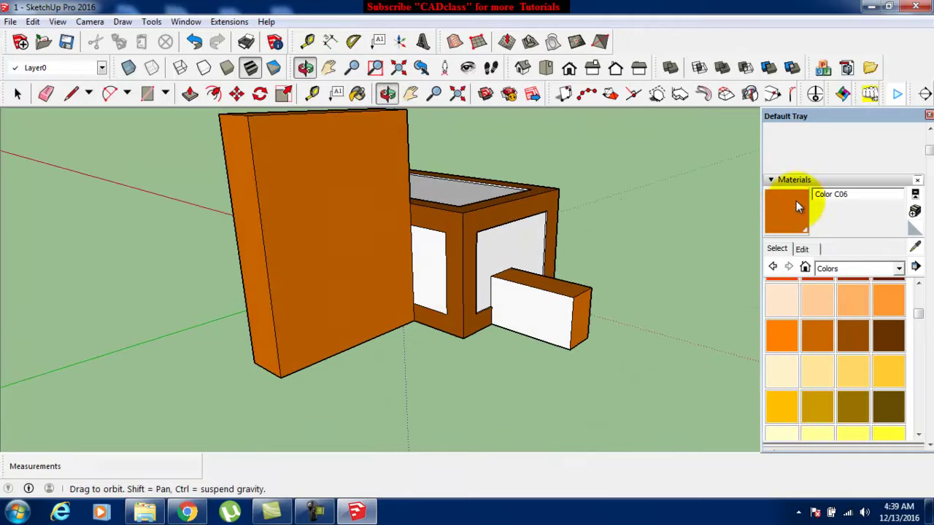
pyautogui.click(790, 207)
pyautogui.click(545, 321)
pyautogui.click(386, 93)
pyautogui.moveTo(367, 316)
pyautogui.mouseDown()
pyautogui.moveTo(483, 245)
pyautogui.moveTo(474, 280)
pyautogui.moveTo(559, 282)
pyautogui.moveTo(450, 250)
pyautogui.moveTo(333, 273)
pyautogui.moveTo(540, 278)
pyautogui.moveTo(396, 277)
pyautogui.moveTo(511, 277)
pyautogui.mouseUp()
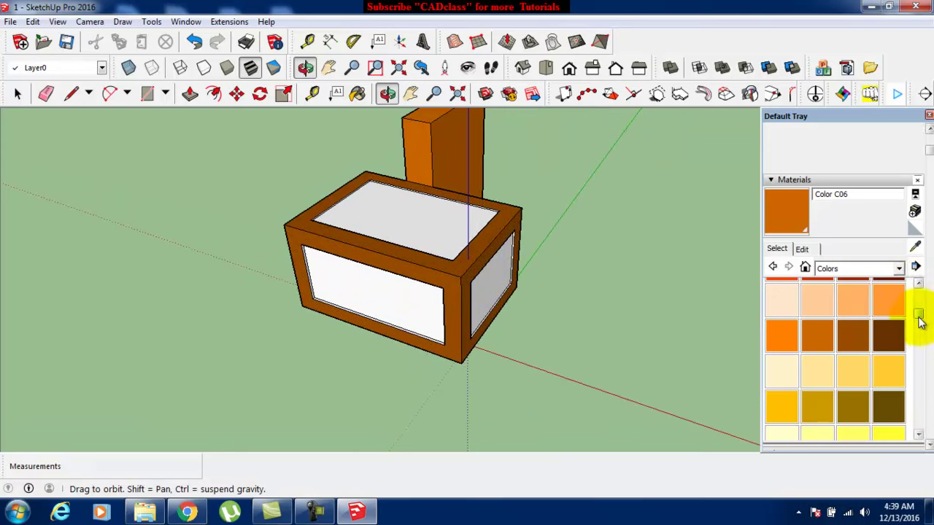
# Select purple Color J04 and paint the box's front and top panels
pyautogui.moveTo(918, 322); pyautogui.dragTo(913, 358)
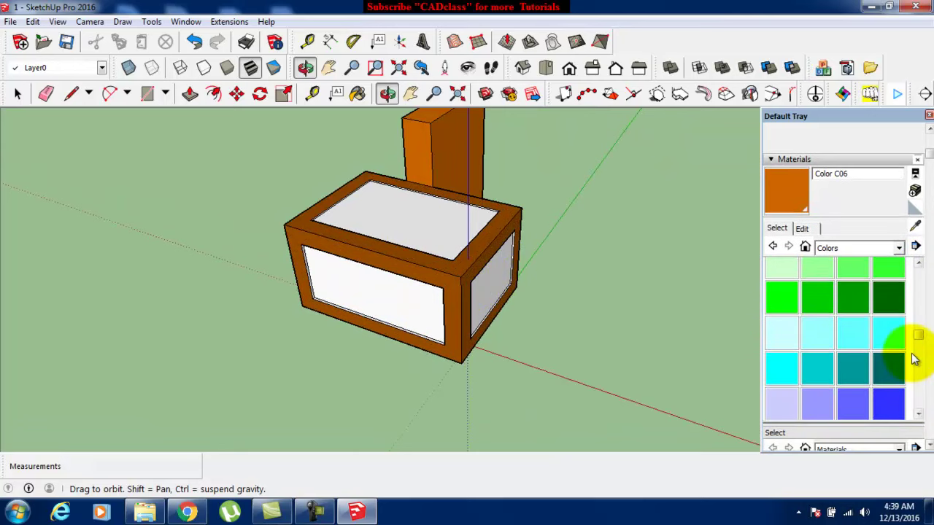
pyautogui.moveTo(918, 337)
pyautogui.mouseDown()
pyautogui.moveTo(917, 375)
pyautogui.moveTo(927, 364)
pyautogui.moveTo(917, 334)
pyautogui.mouseUp()
pyautogui.scroll(-1, 927, 363)
pyautogui.click(885, 341)
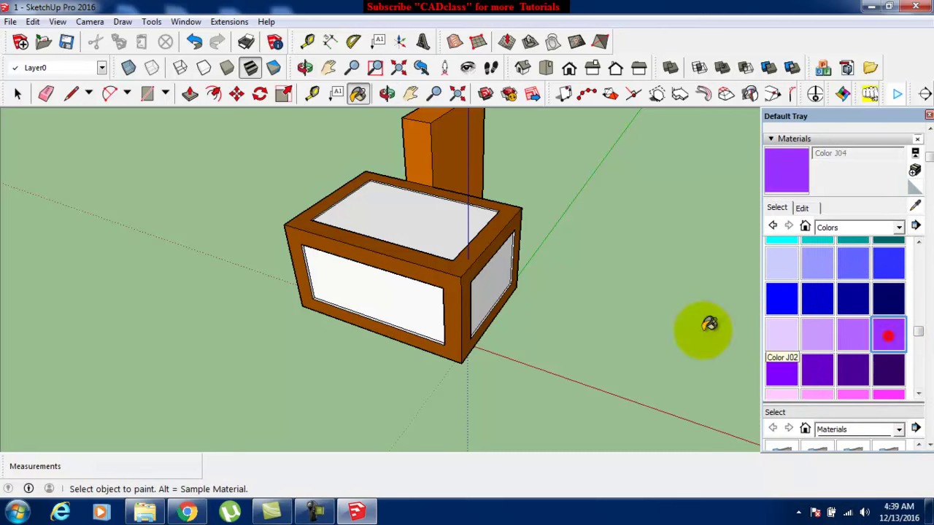
pyautogui.click(420, 297)
pyautogui.click(408, 232)
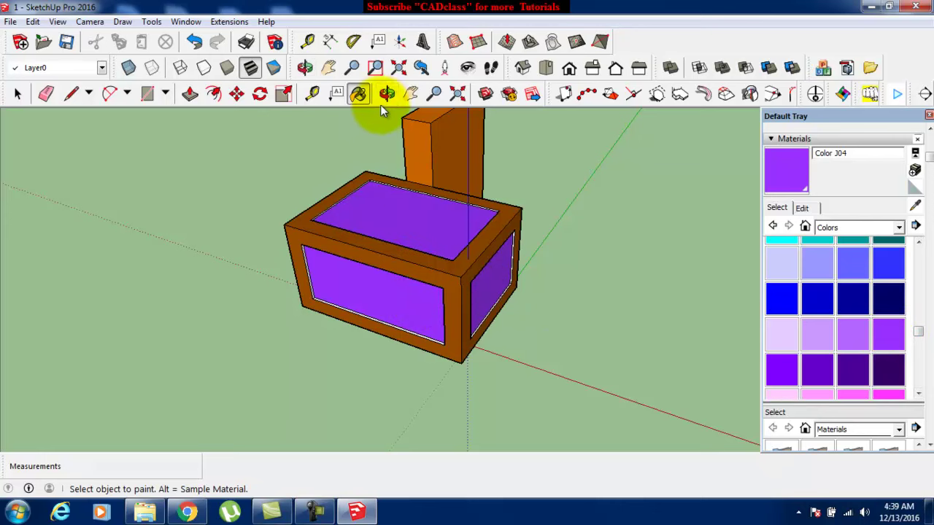
# Orbit to another side and paint the front-left white panel purple
pyautogui.click(387, 94)
pyautogui.moveTo(390, 136)
pyautogui.mouseDown()
pyautogui.moveTo(271, 309)
pyautogui.moveTo(562, 287)
pyautogui.moveTo(733, 195)
pyautogui.mouseUp()
pyautogui.click(784, 175)
pyautogui.click(402, 343)
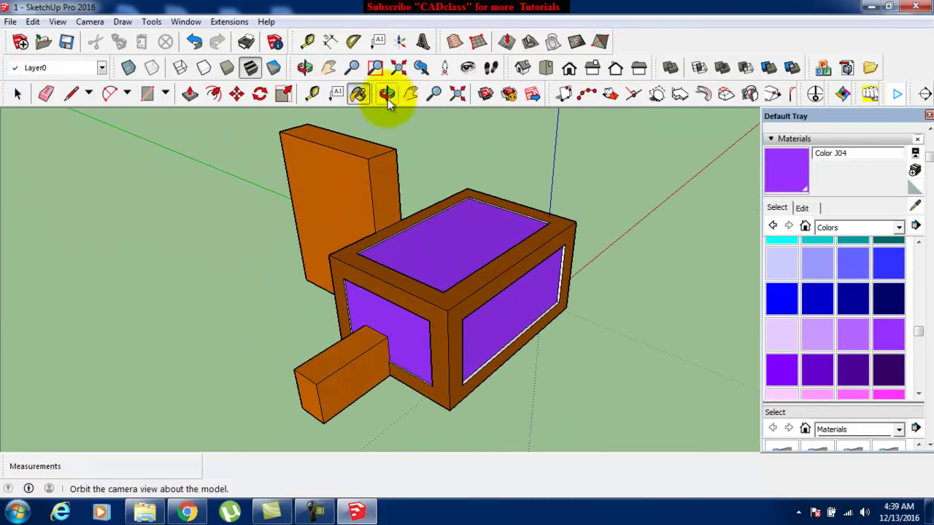
pyautogui.moveTo(318, 277)
pyautogui.mouseDown()
pyautogui.moveTo(588, 285)
pyautogui.moveTo(731, 189)
pyautogui.mouseUp()
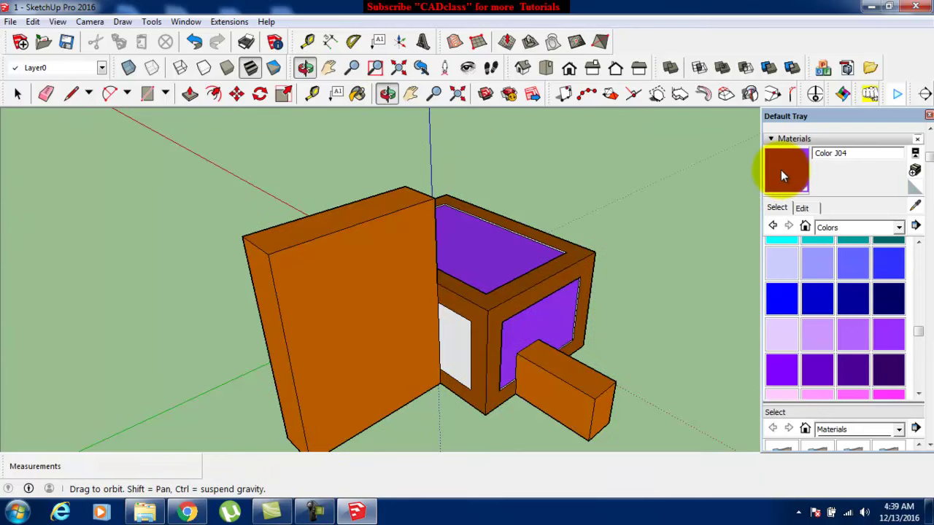
pyautogui.click(782, 175)
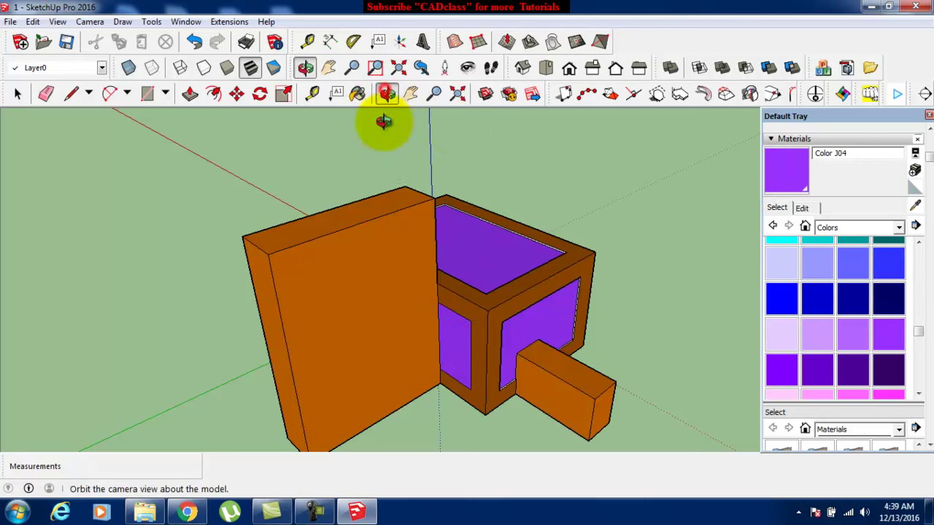
# Orbit to a front view and paint the remaining white front panel purple
pyautogui.click(386, 94)
pyautogui.moveTo(412, 280)
pyautogui.mouseDown()
pyautogui.moveTo(598, 272)
pyautogui.moveTo(550, 316)
pyautogui.moveTo(479, 344)
pyautogui.mouseUp()
pyautogui.click(785, 169)
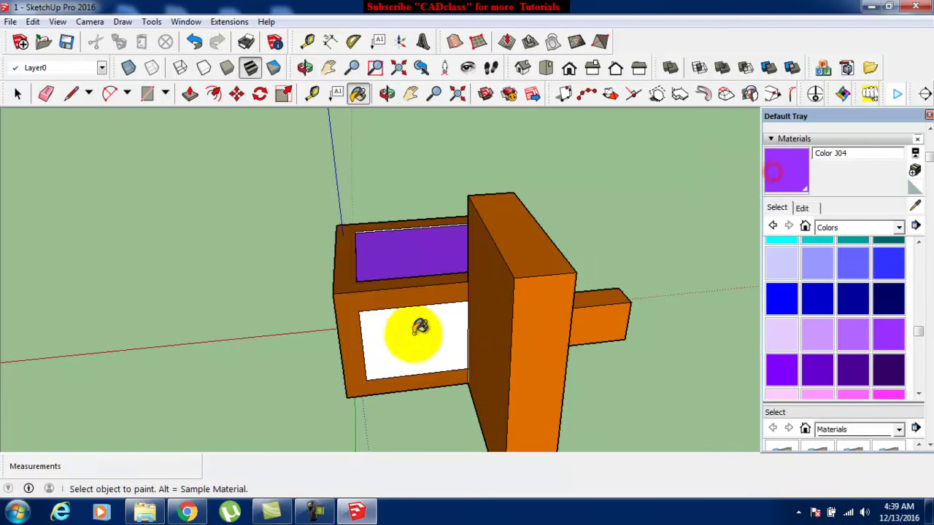
pyautogui.click(409, 328)
pyautogui.moveTo(364, 292)
pyautogui.mouseDown()
pyautogui.moveTo(400, 321)
pyautogui.moveTo(562, 302)
pyautogui.moveTo(563, 360)
pyautogui.moveTo(513, 326)
pyautogui.moveTo(387, 344)
pyautogui.moveTo(559, 296)
pyautogui.moveTo(469, 330)
pyautogui.mouseUp()
pyautogui.scroll(3, 586, 291)
pyautogui.scroll(-3, 469, 329)
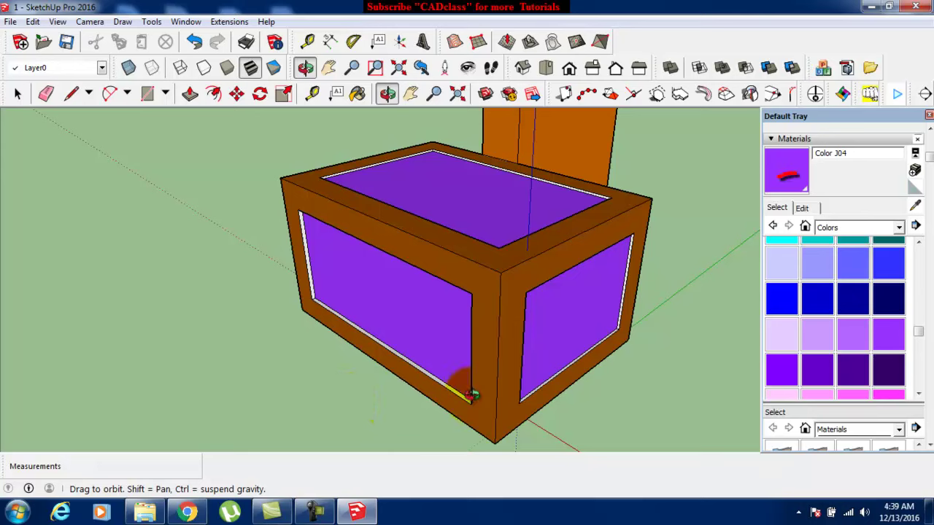
# In Color J04's Edit settings, try opacity around 57, then raise it back to 100
pyautogui.click(802, 208)
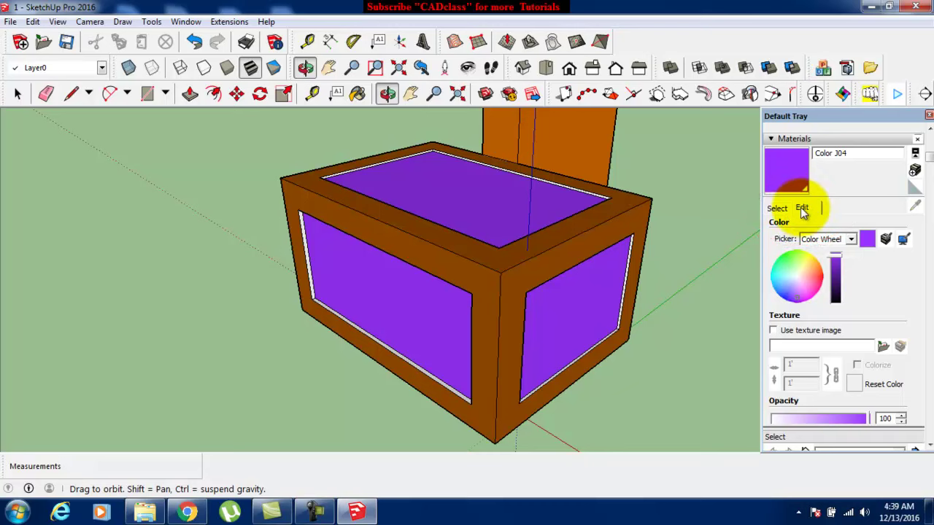
pyautogui.click(828, 420)
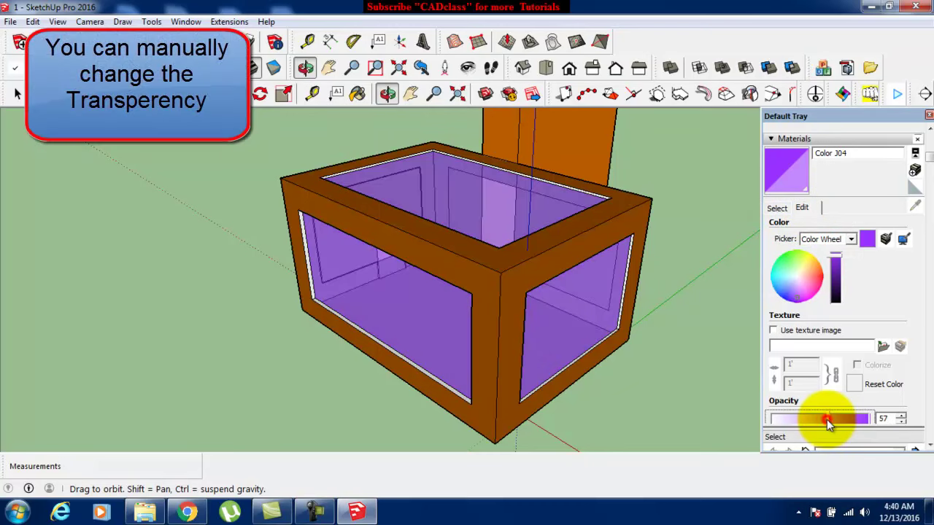
pyautogui.moveTo(820, 419)
pyautogui.mouseDown()
pyautogui.moveTo(778, 422)
pyautogui.moveTo(832, 421)
pyautogui.mouseUp()
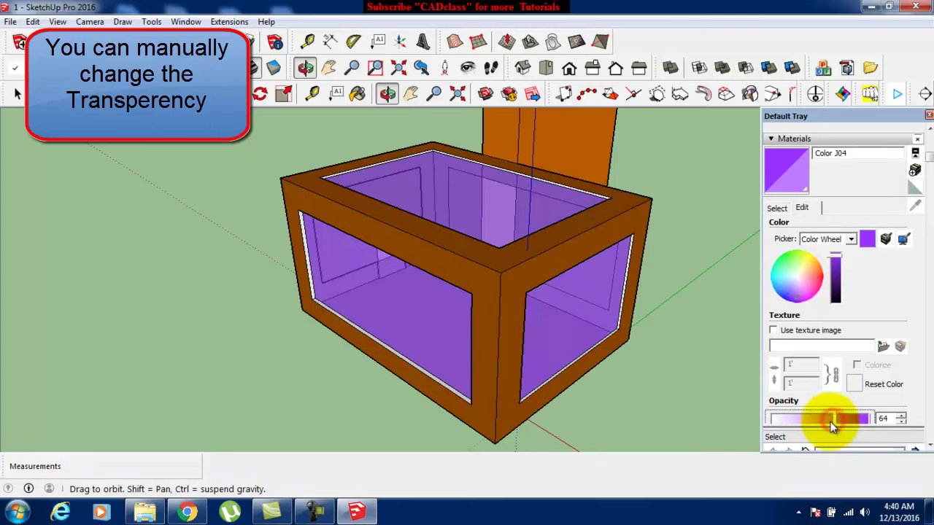
pyautogui.moveTo(422, 305)
pyautogui.mouseDown()
pyautogui.moveTo(517, 194)
pyautogui.moveTo(573, 255)
pyautogui.mouseUp()
pyautogui.moveTo(559, 317)
pyautogui.mouseDown()
pyautogui.moveTo(479, 396)
pyautogui.moveTo(469, 282)
pyautogui.moveTo(476, 260)
pyautogui.moveTo(413, 243)
pyautogui.mouseUp()
pyautogui.moveTo(406, 292)
pyautogui.mouseDown()
pyautogui.moveTo(600, 275)
pyautogui.moveTo(615, 195)
pyautogui.moveTo(552, 146)
pyautogui.moveTo(433, 328)
pyautogui.moveTo(518, 235)
pyautogui.moveTo(621, 389)
pyautogui.moveTo(469, 380)
pyautogui.moveTo(652, 241)
pyautogui.moveTo(402, 316)
pyautogui.moveTo(414, 288)
pyautogui.mouseUp()
pyautogui.moveTo(831, 421); pyautogui.dragTo(869, 421)
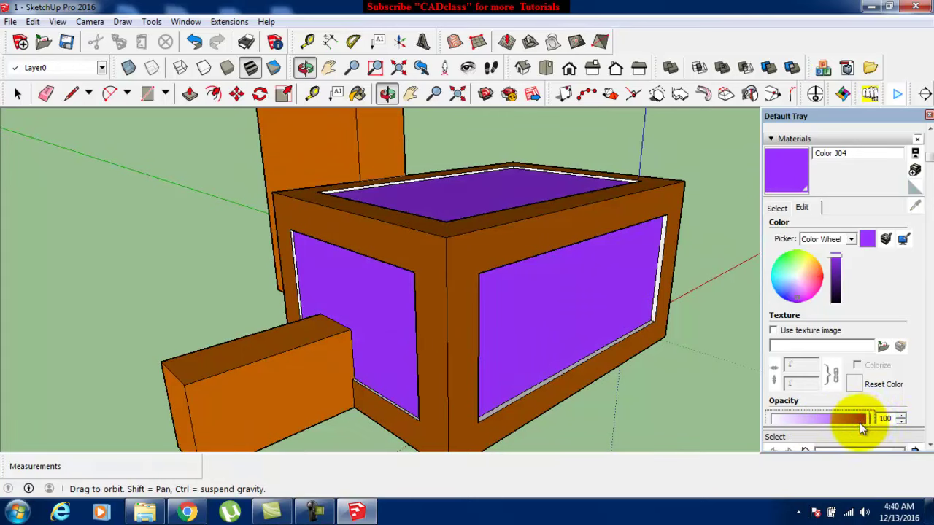
# Drag Color J04's opacity slider down to 79
pyautogui.click(853, 421)
pyautogui.moveTo(852, 419); pyautogui.dragTo(847, 420)
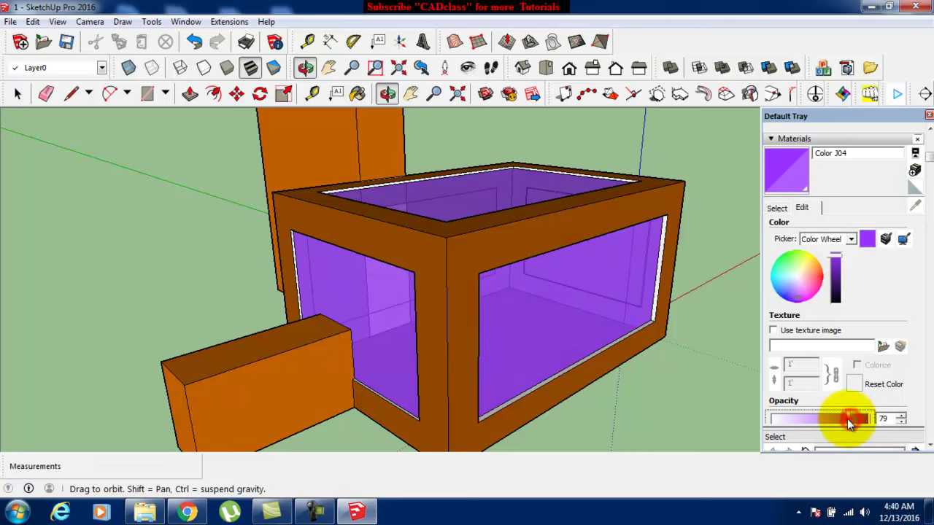
pyautogui.scroll(-1, 918, 430)
pyautogui.scroll(-1, 924, 438)
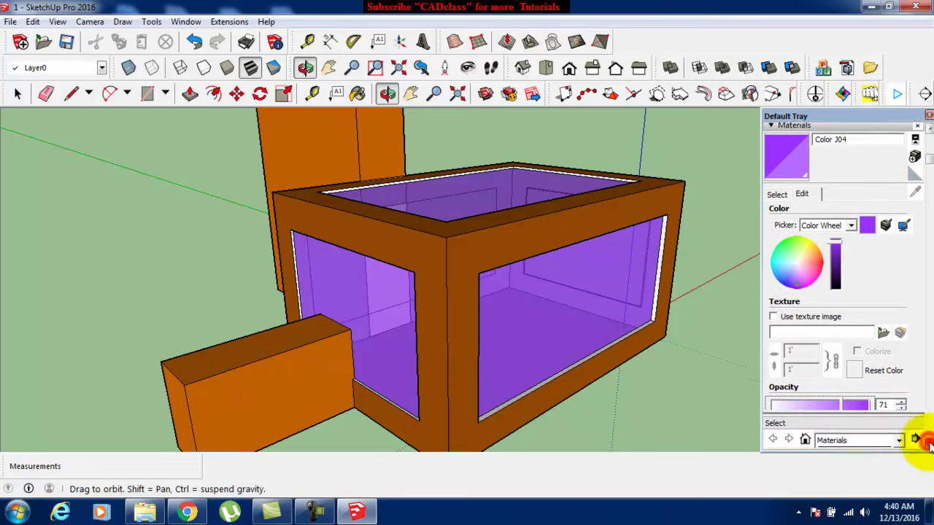
pyautogui.scroll(-1, 928, 443)
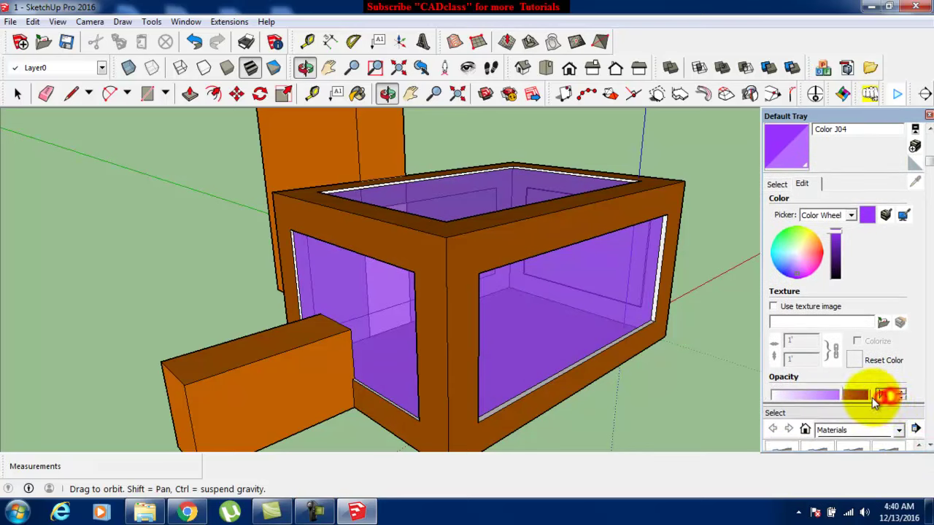
# Type opacity values 700, 50 and 0, then drag the slider fully left to 0
pyautogui.write('7')
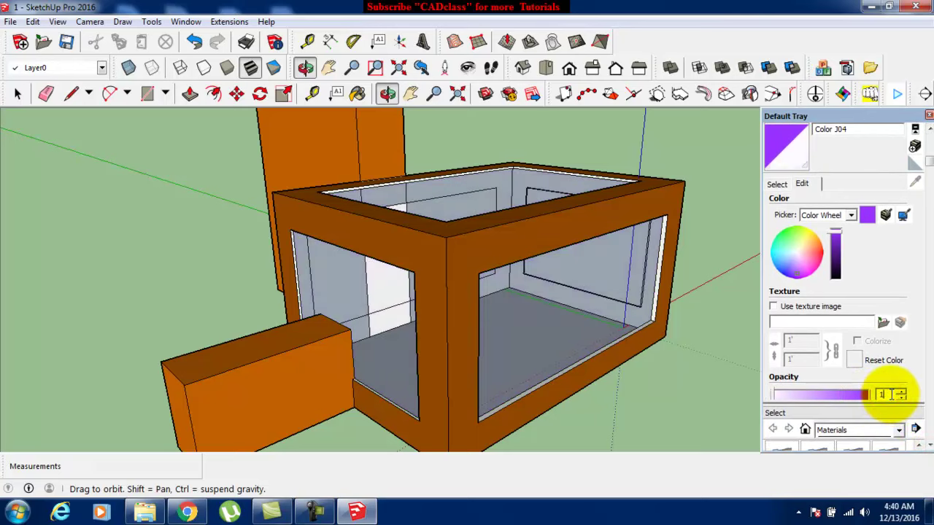
pyautogui.write('0')
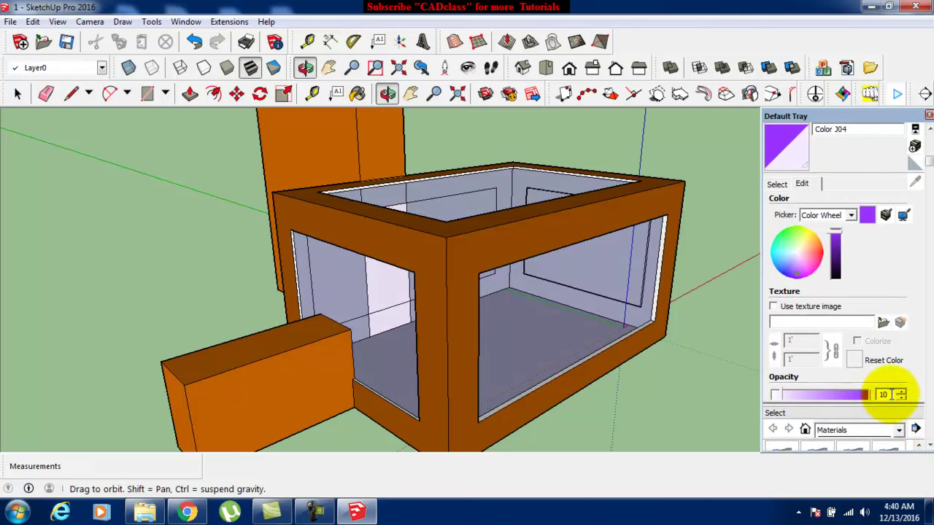
pyautogui.write('0')
pyautogui.press('BackSpace')
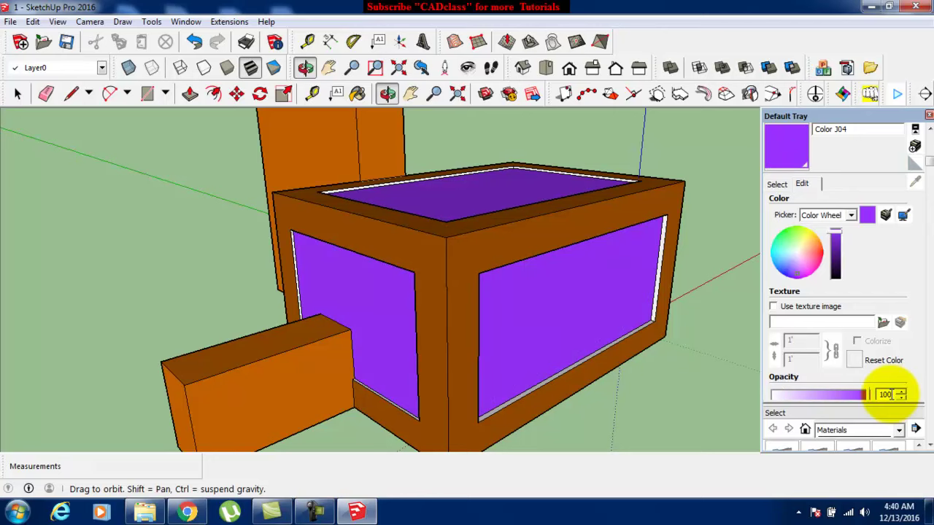
pyautogui.press('BackSpace')
pyautogui.press('BackSpace')
pyautogui.write('50')
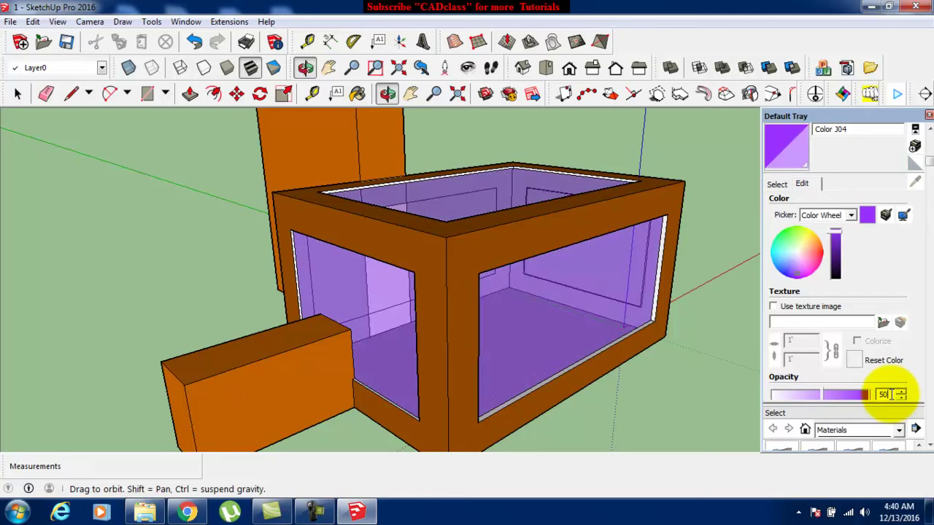
pyautogui.press('BackSpace')
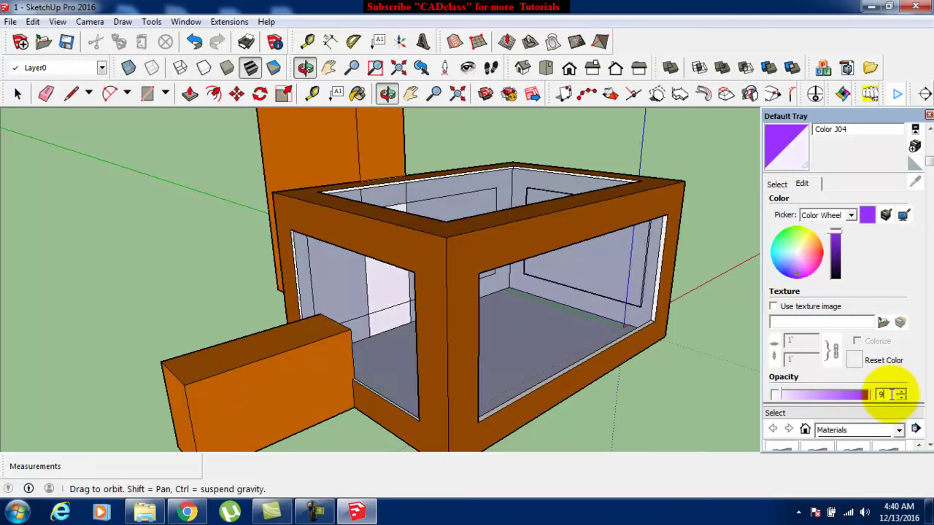
pyautogui.write('0')
pyautogui.press('BackSpace')
pyautogui.moveTo(830, 398)
pyautogui.mouseDown()
pyautogui.moveTo(784, 396)
pyautogui.moveTo(868, 396)
pyautogui.moveTo(781, 396)
pyautogui.mouseUp()
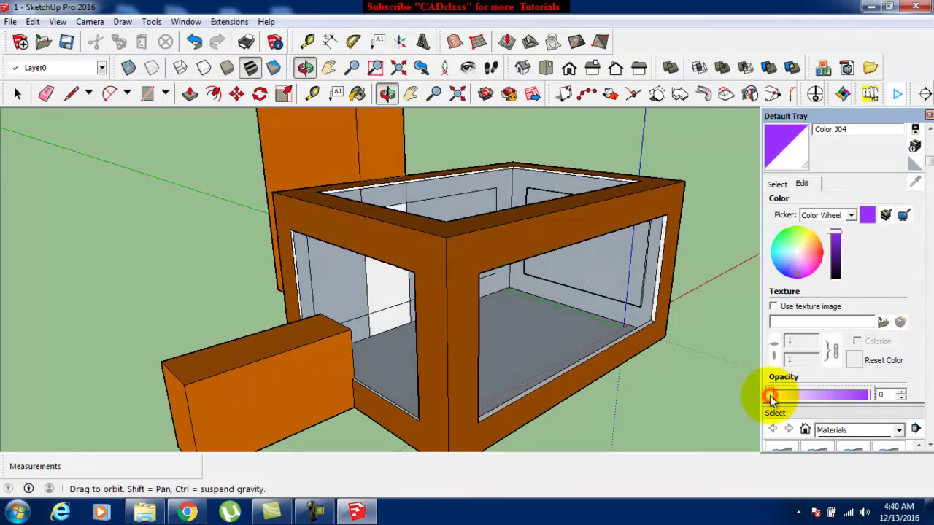
# Set Color J04's opacity to 34 and orbit to look into the box through the glass
pyautogui.moveTo(779, 396)
pyautogui.mouseDown()
pyautogui.moveTo(870, 396)
pyautogui.moveTo(784, 394)
pyautogui.mouseUp()
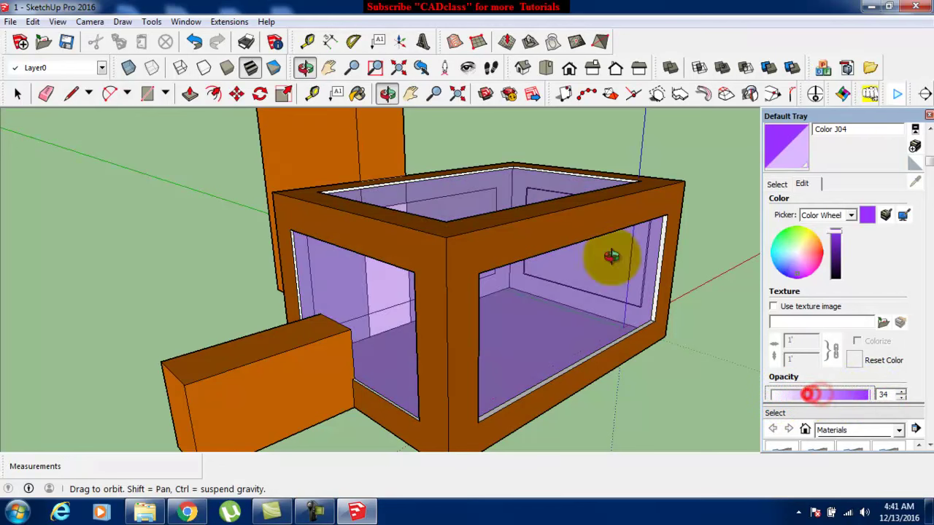
pyautogui.click(388, 94)
pyautogui.moveTo(521, 309)
pyautogui.mouseDown()
pyautogui.moveTo(334, 333)
pyautogui.moveTo(229, 254)
pyautogui.moveTo(468, 312)
pyautogui.moveTo(229, 271)
pyautogui.moveTo(292, 315)
pyautogui.moveTo(254, 306)
pyautogui.moveTo(411, 296)
pyautogui.moveTo(428, 389)
pyautogui.mouseUp()
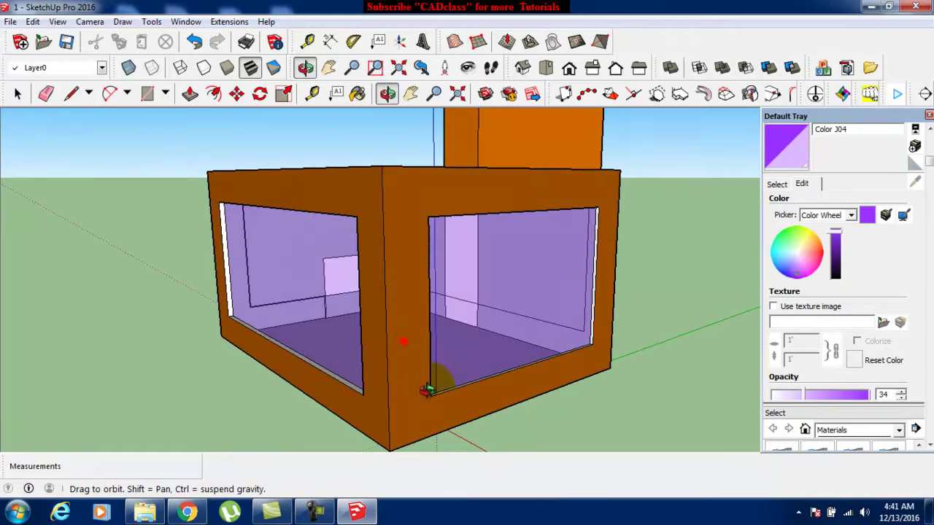